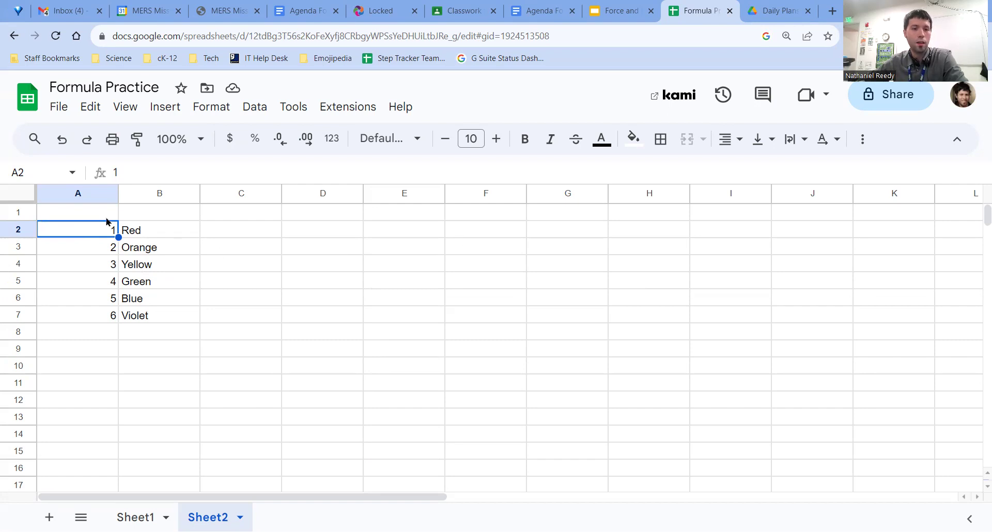
pyautogui.click(323, 263)
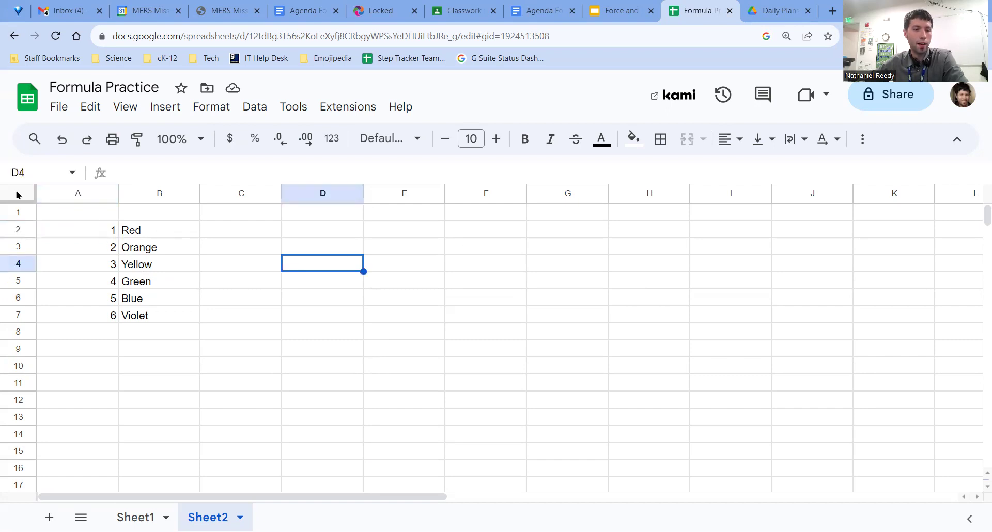
pyautogui.moveTo(100, 237); pyautogui.dragTo(109, 315)
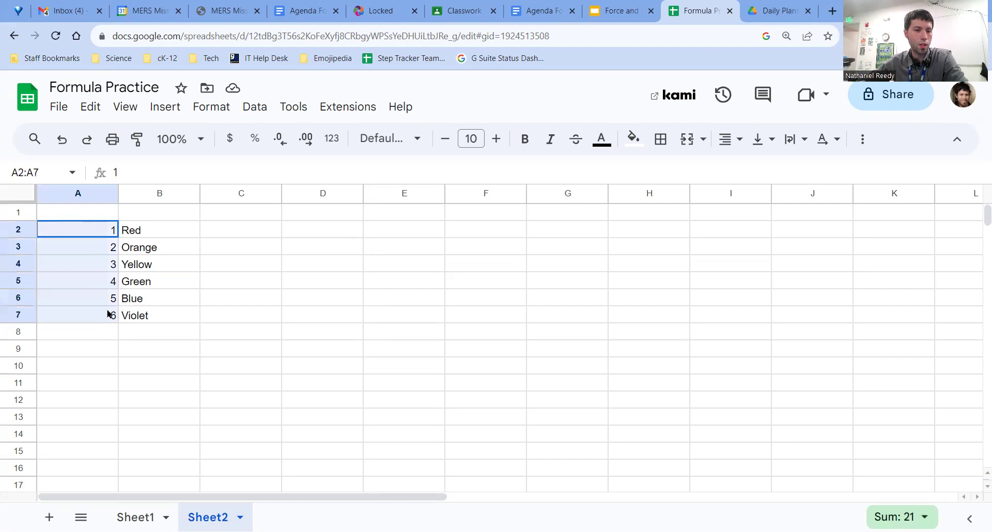
pyautogui.moveTo(153, 226); pyautogui.dragTo(160, 316)
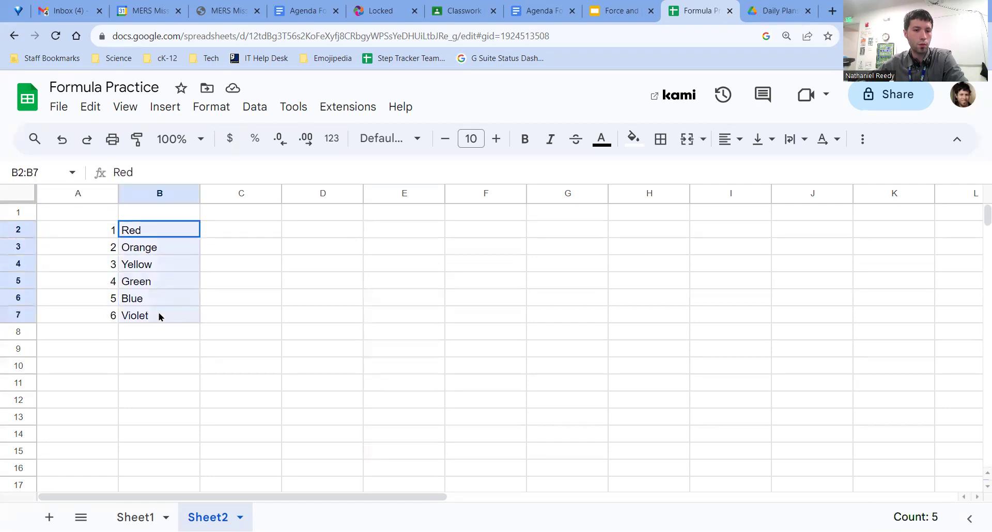
# Step: Start a new single-color conditional format rule for the numbers in cells A2:A7
pyautogui.moveTo(83, 229); pyautogui.dragTo(88, 315)
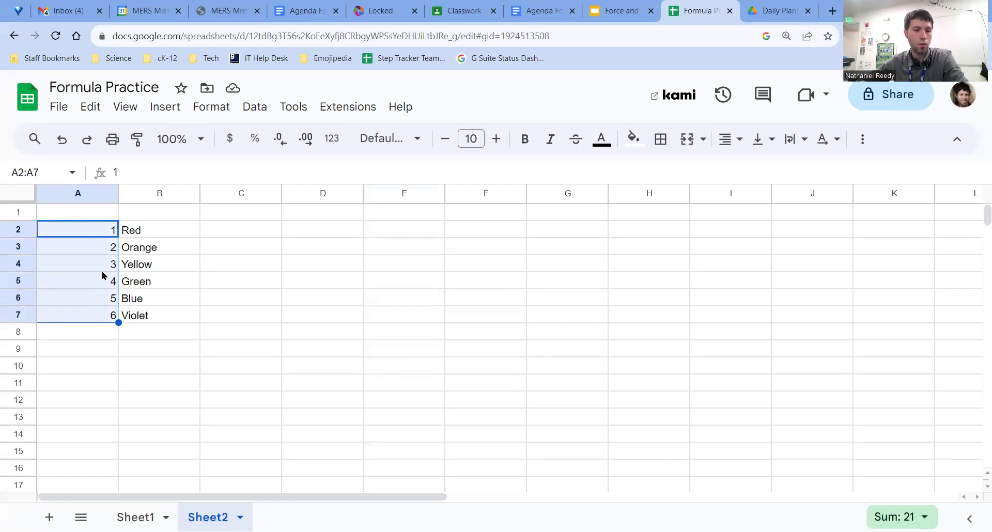
pyautogui.click(212, 107)
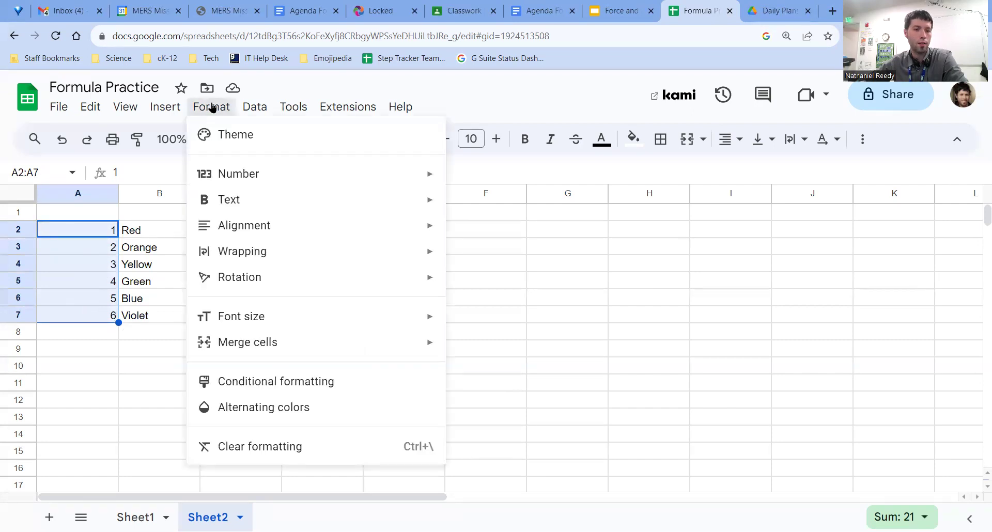
pyautogui.click(329, 382)
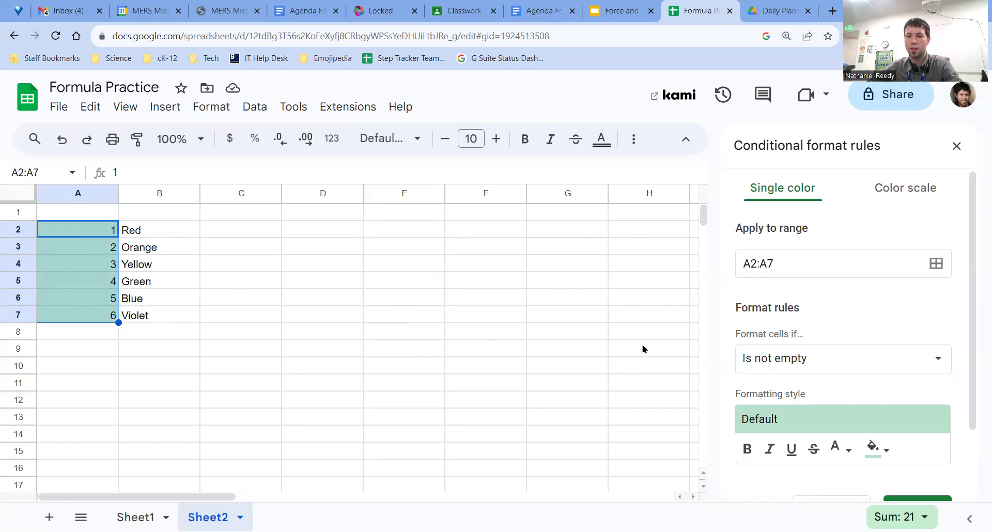
pyautogui.scroll(-3, 878, 351)
pyautogui.scroll(2, 834, 372)
pyautogui.scroll(-2, 834, 372)
pyautogui.scroll(2, 813, 354)
pyautogui.scroll(-2, 788, 272)
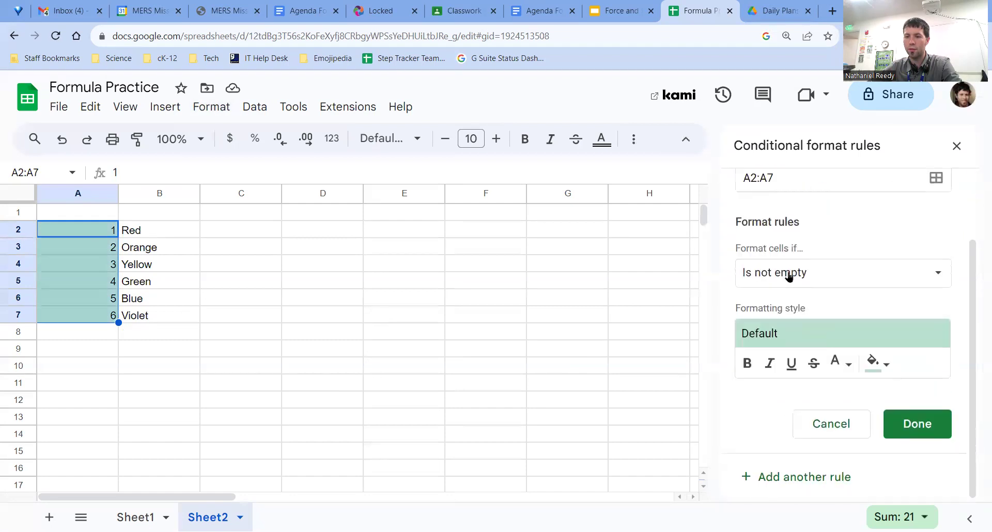
# Step: Set the rule's condition to "Text is exactly" with the value 1
pyautogui.click(788, 273)
pyautogui.click(788, 273)
pyautogui.click(829, 275)
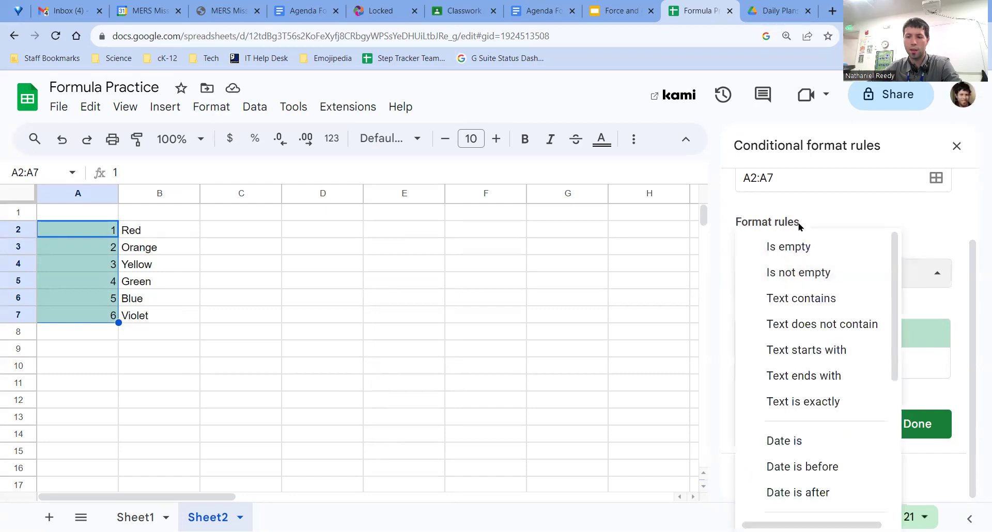
pyautogui.click(839, 402)
pyautogui.click(821, 315)
pyautogui.write('1')
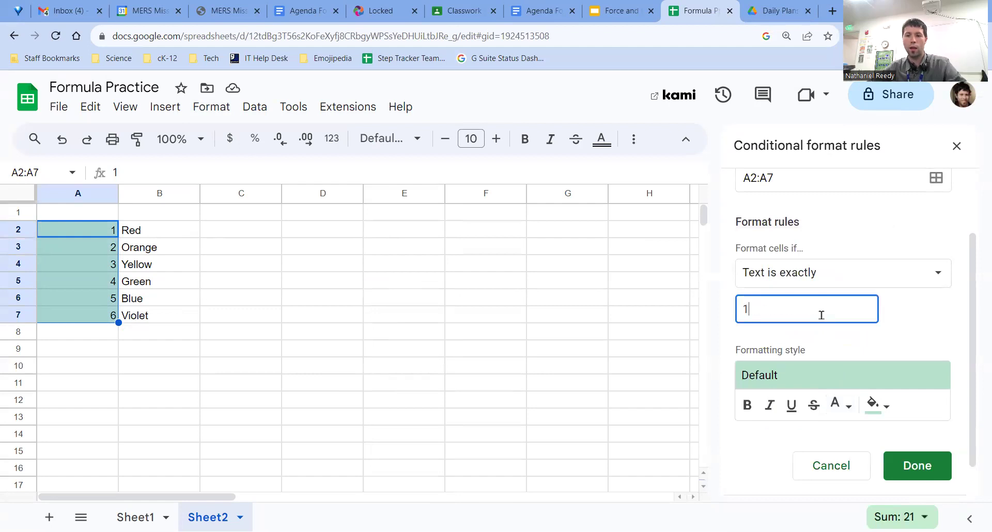
# Step: Set the fill color of the rule for value 1 to red
pyautogui.click(877, 402)
pyautogui.click(223, 261)
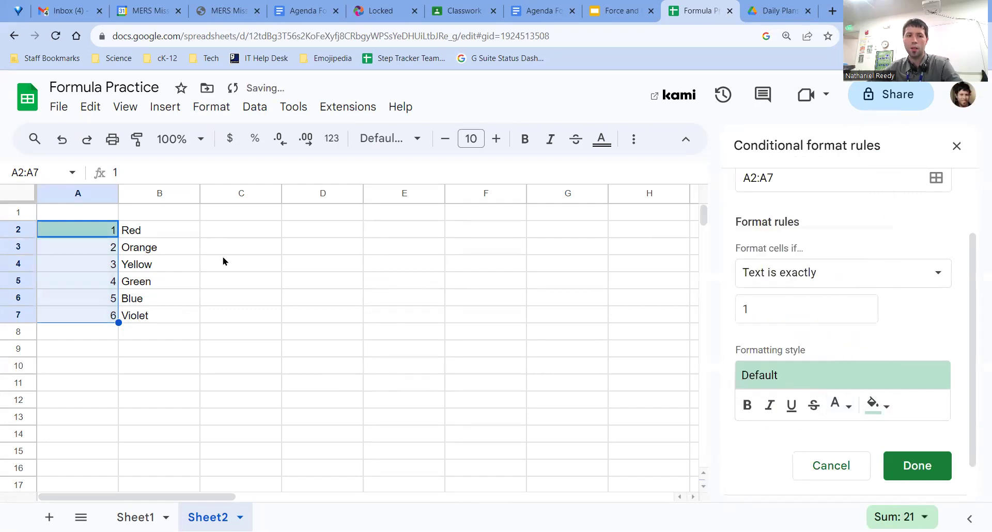
pyautogui.click(877, 405)
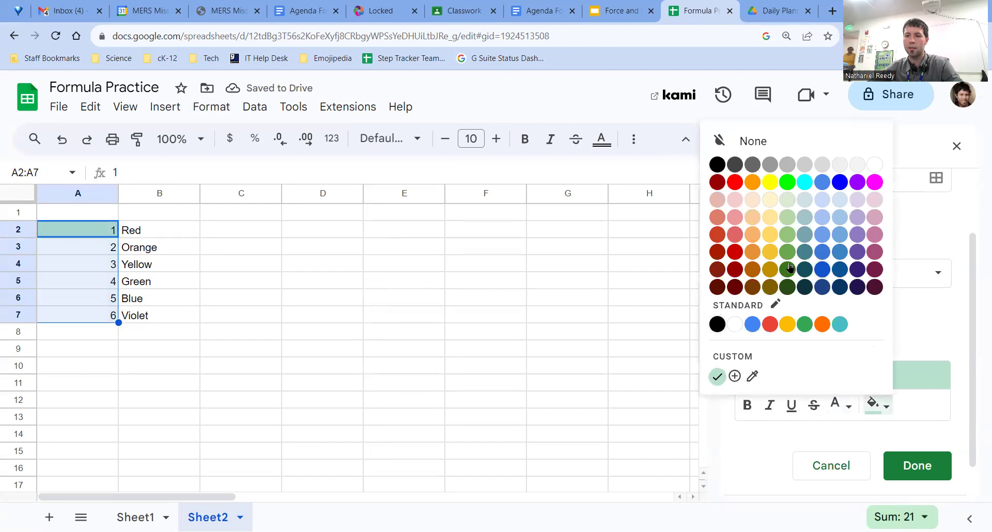
pyautogui.click(735, 182)
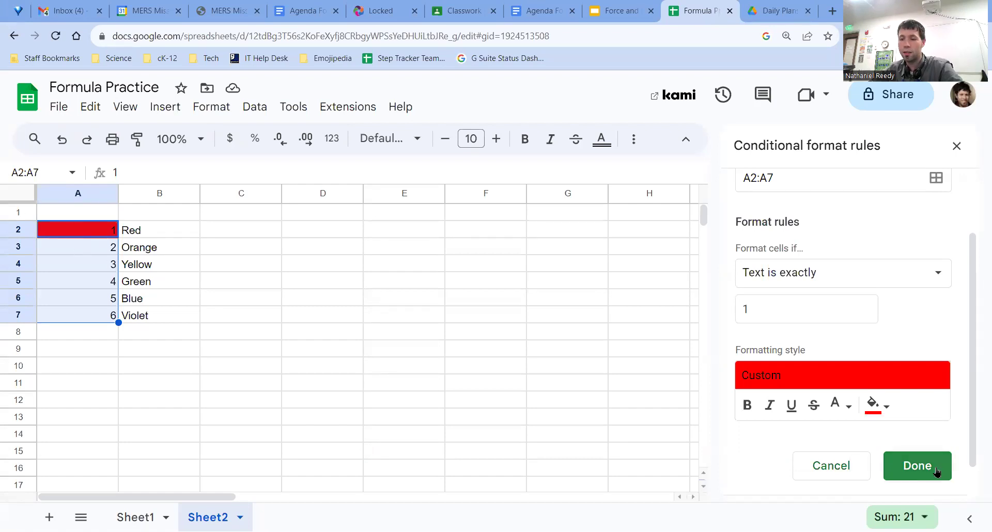
# Step: Add a second conditional format rule for A2:A7 that applies when "Text is exactly" 2
pyautogui.click(770, 259)
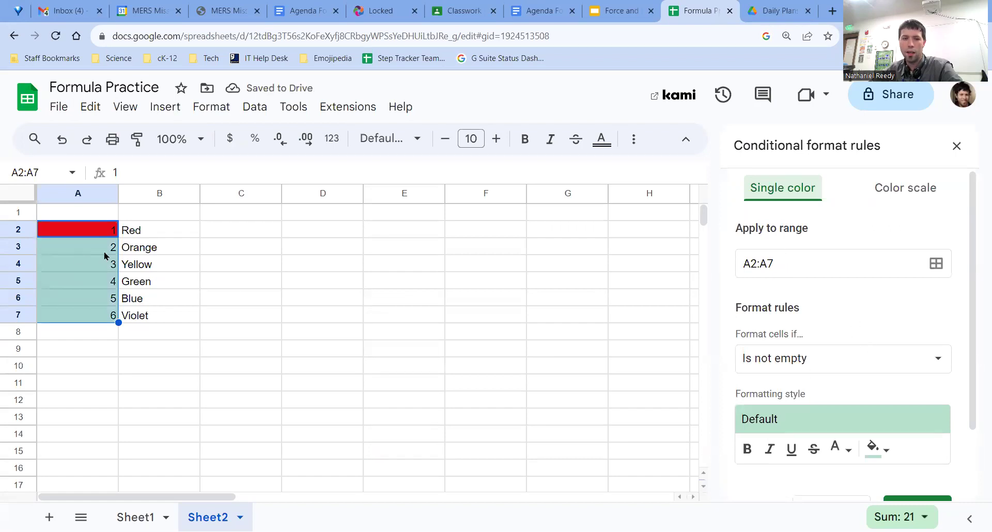
pyautogui.click(798, 361)
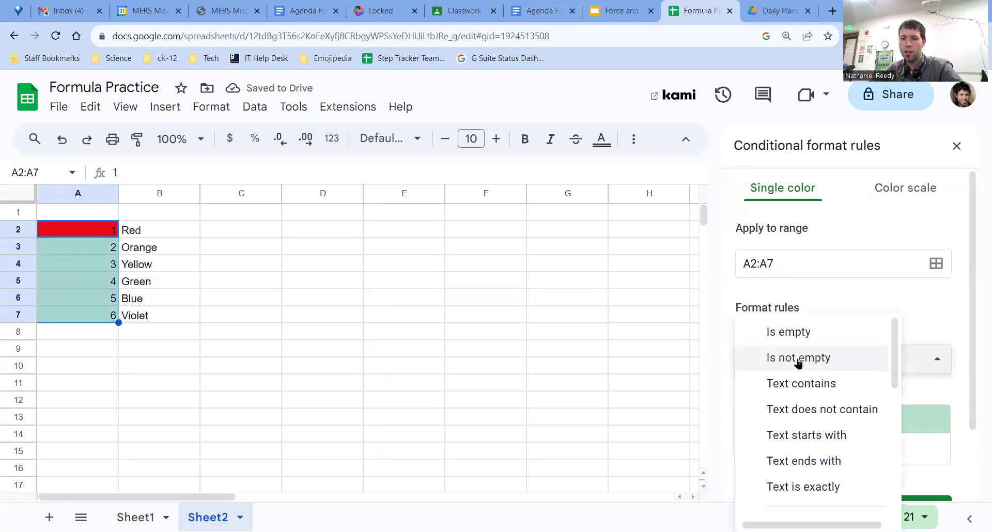
pyautogui.click(823, 488)
pyautogui.click(781, 396)
pyautogui.write('2')
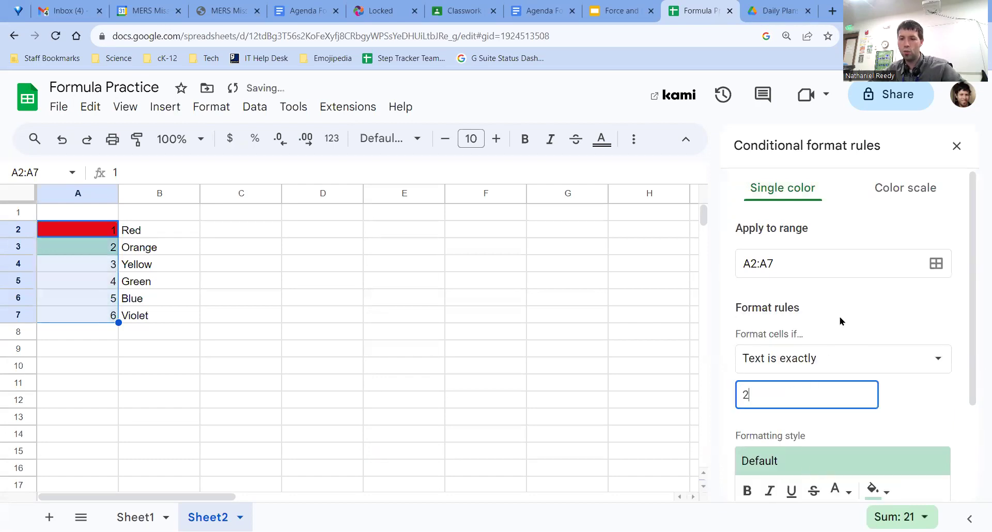
# Step: Give the rule for value 2 an orange fill color and save it
pyautogui.scroll(-3, 839, 320)
pyautogui.click(877, 362)
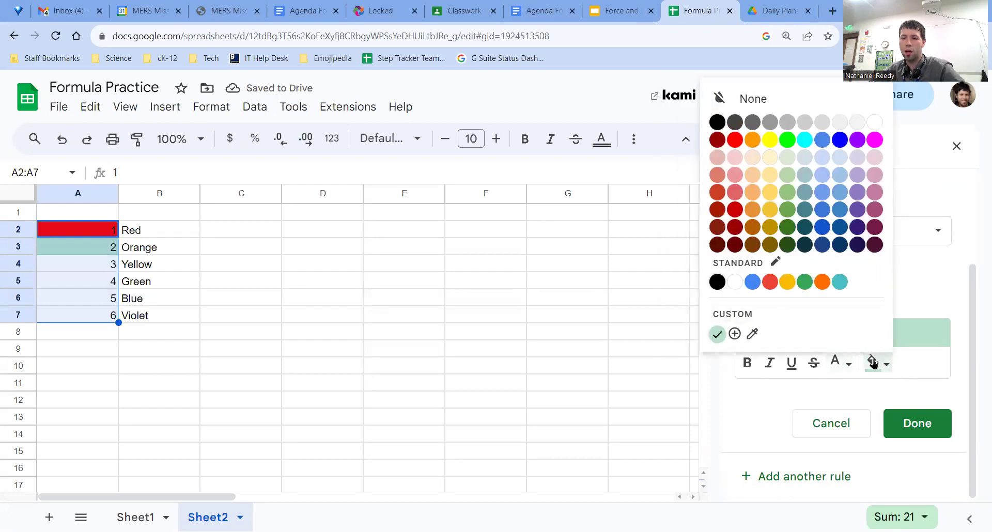
pyautogui.click(824, 283)
pyautogui.scroll(1, 806, 280)
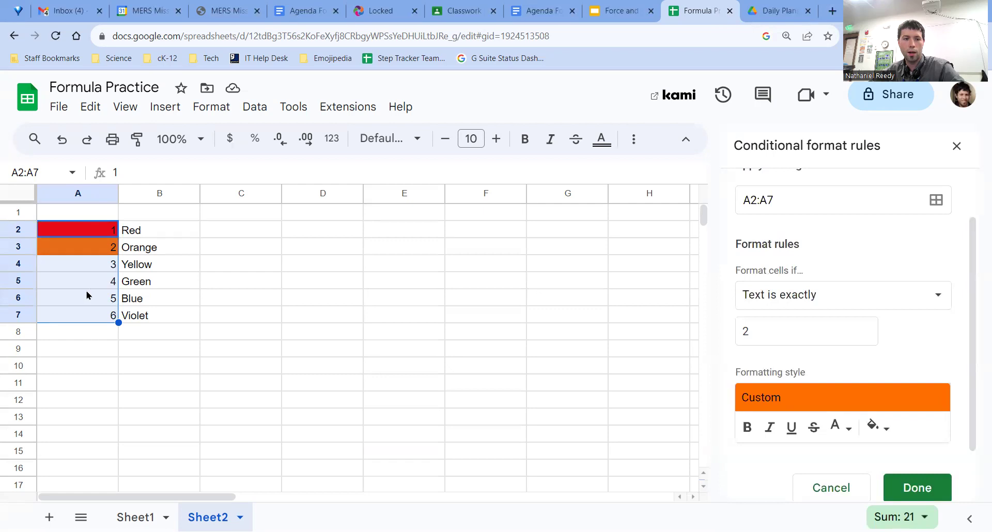
pyautogui.scroll(2, 794, 292)
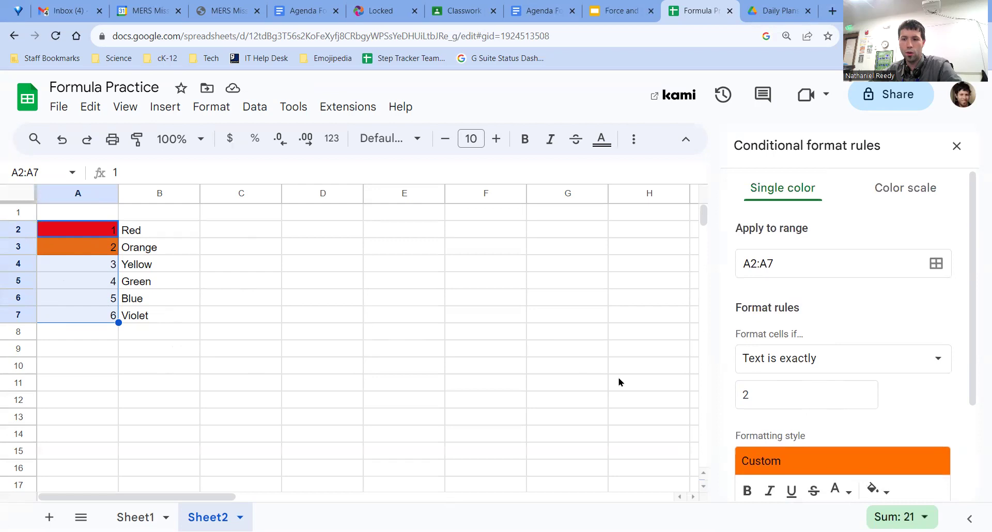
pyautogui.scroll(-3, 853, 387)
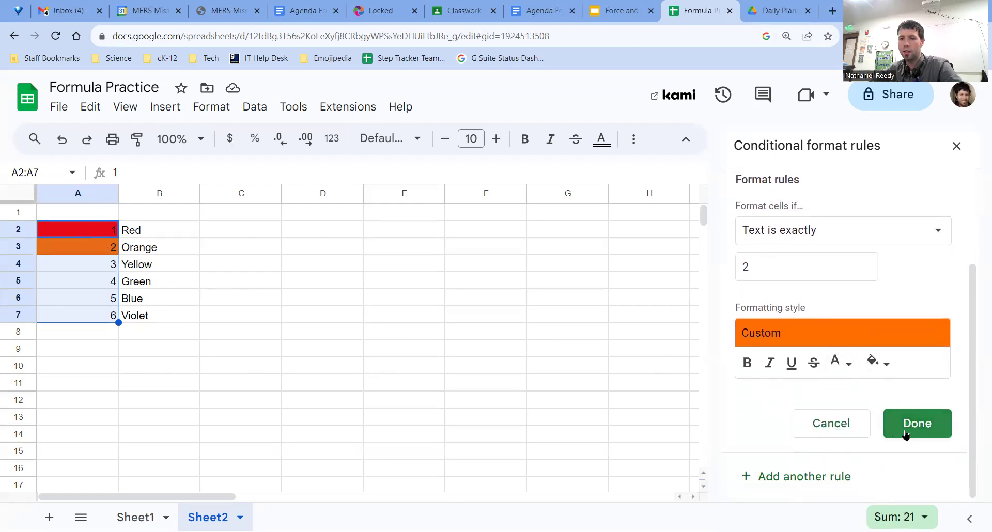
pyautogui.click(907, 429)
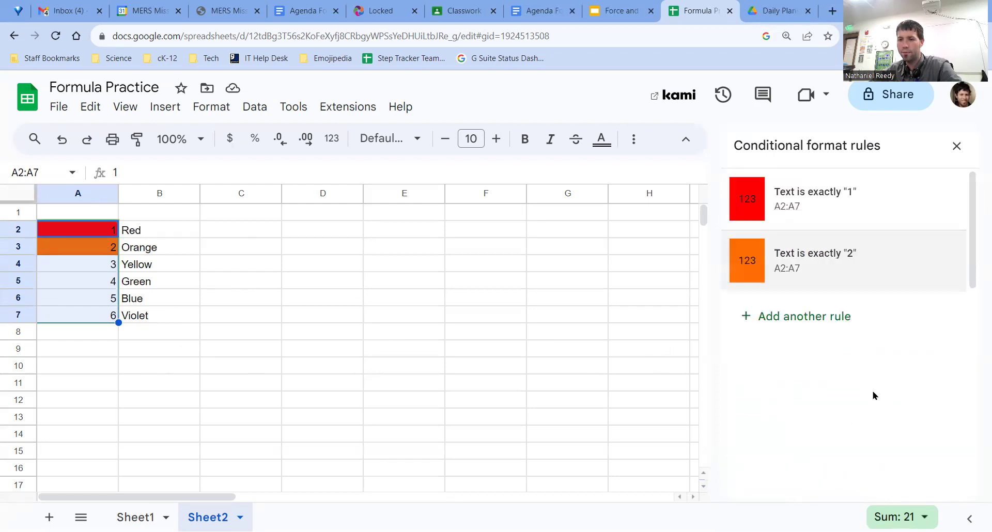
# Step: Add a third conditional format rule for A2:A7 that applies when "Text is exactly" 3
pyautogui.click(787, 316)
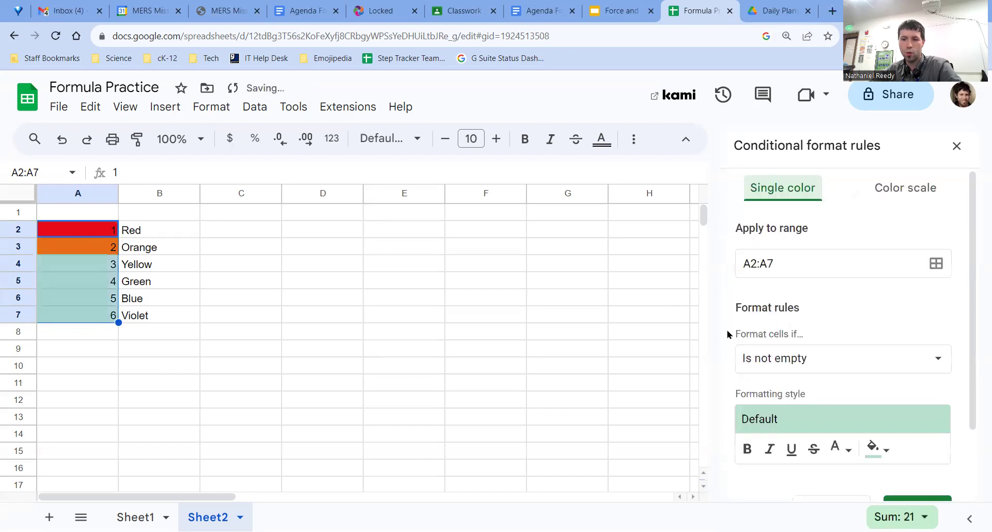
pyautogui.click(811, 359)
pyautogui.click(843, 488)
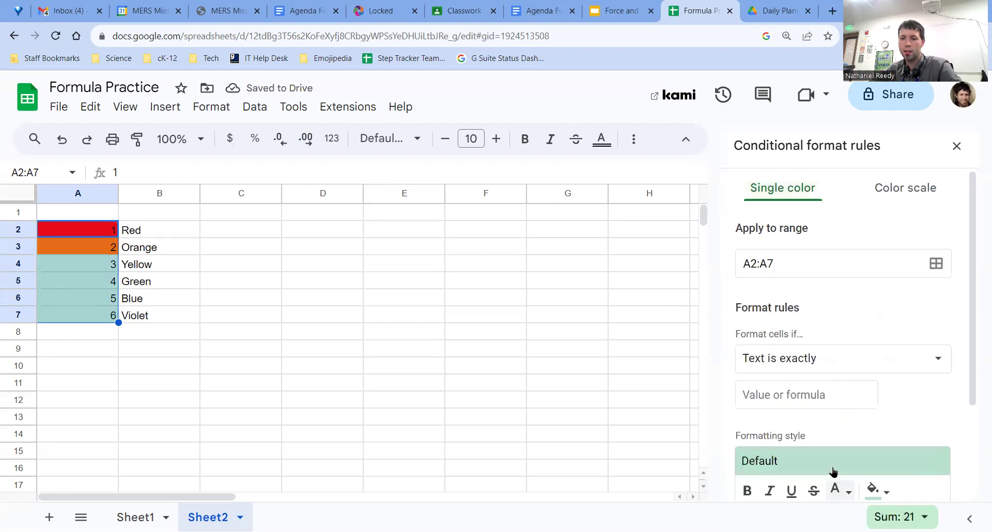
pyautogui.click(791, 342)
pyautogui.write('3')
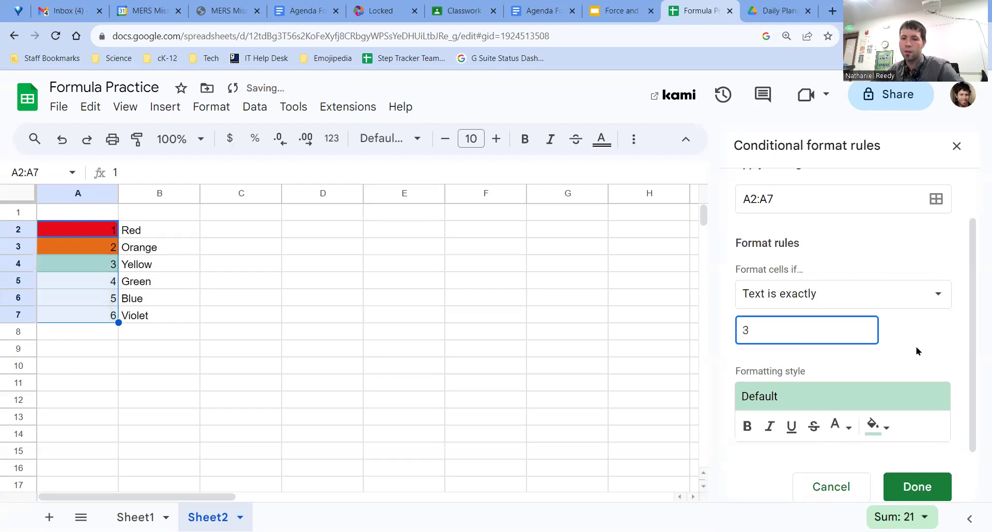
# Step: Give the rule for value 3 a yellow fill color and save it
pyautogui.click(872, 427)
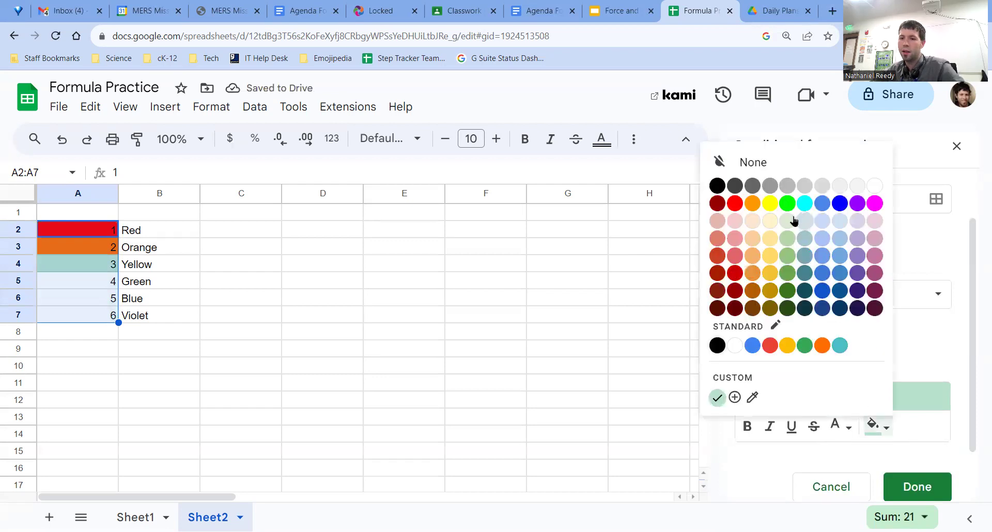
pyautogui.click(765, 204)
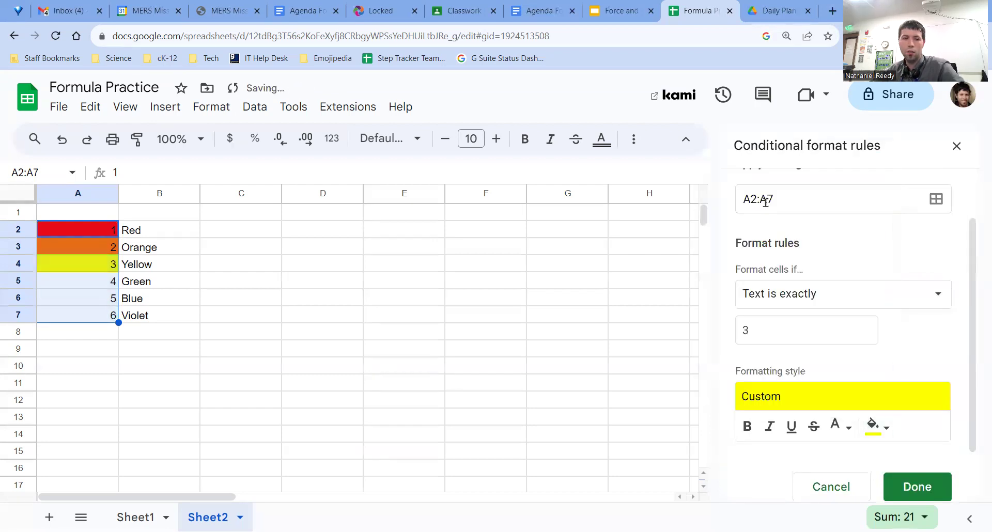
pyautogui.click(925, 497)
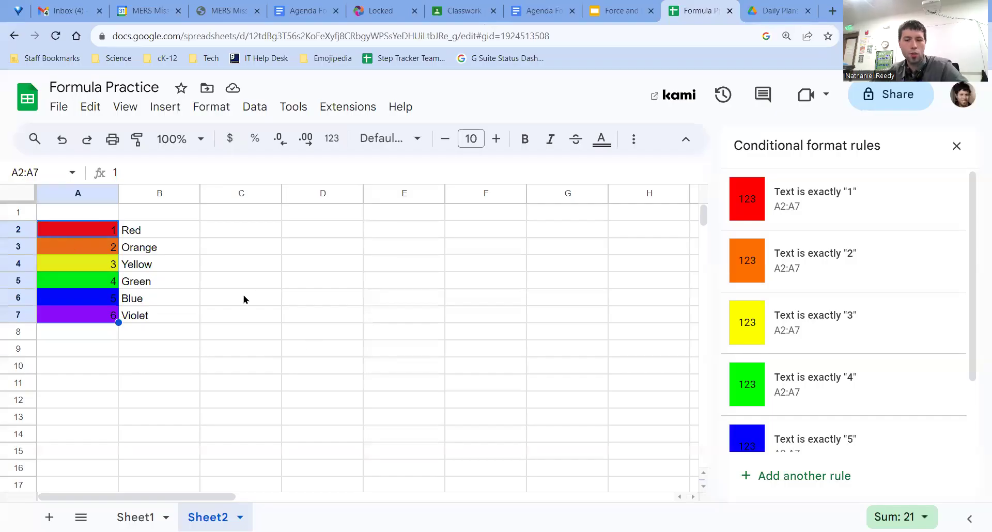
# Step: Select A2:A7 again and review the list of conditional format rules applied to it
pyautogui.click(404, 331)
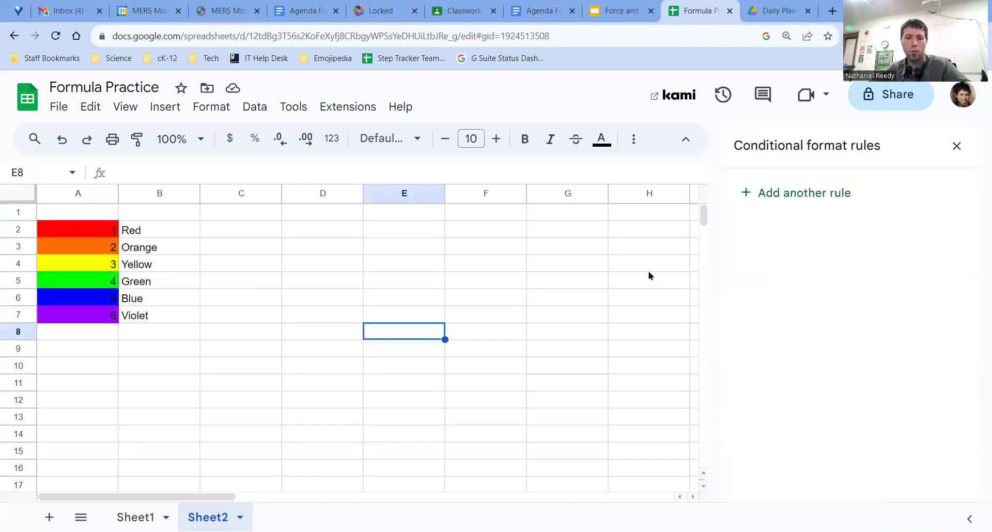
pyautogui.moveTo(73, 230); pyautogui.dragTo(93, 317)
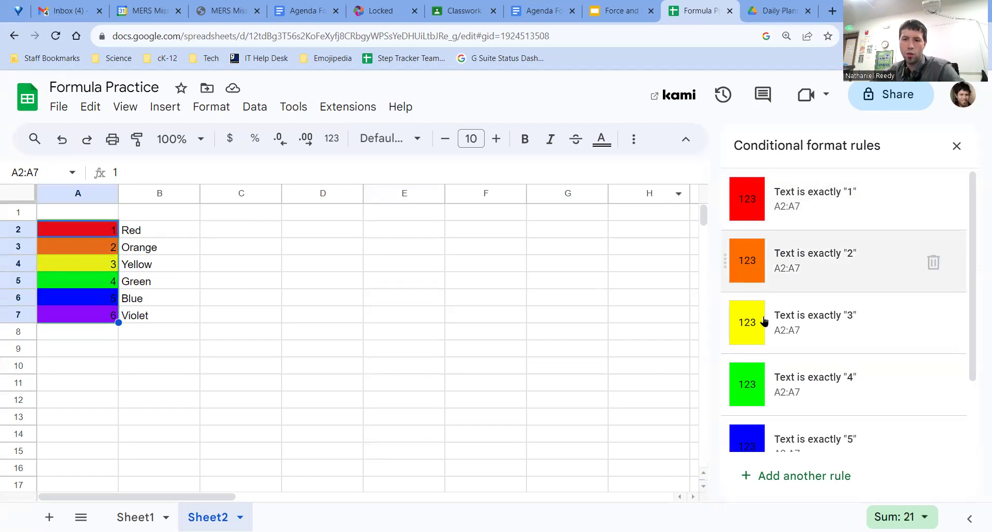
pyautogui.scroll(-2, 747, 328)
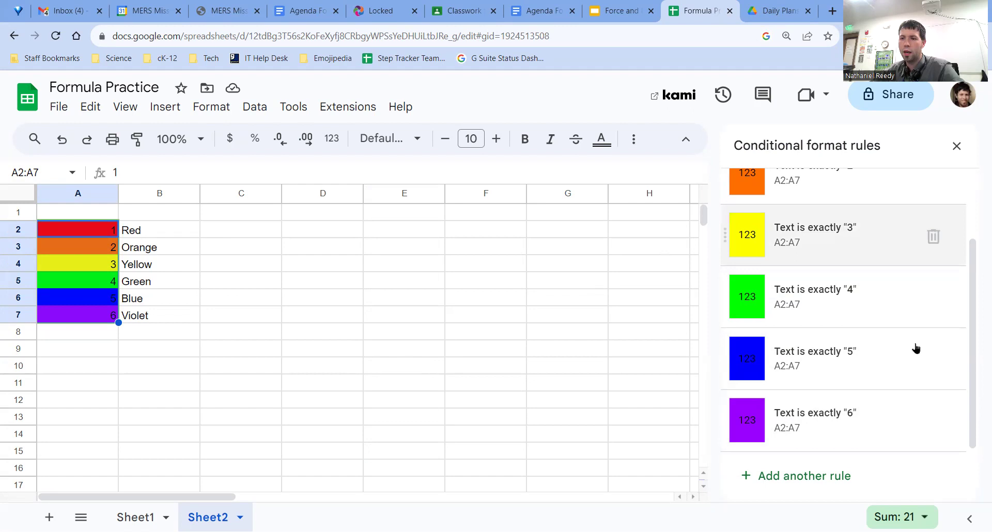
# Step: Close the conditional format rules and enter the reversed sequence 6, 5, 4, 3, 2, 1 in cells A2 to A7
pyautogui.click(240, 228)
pyautogui.click(62, 264)
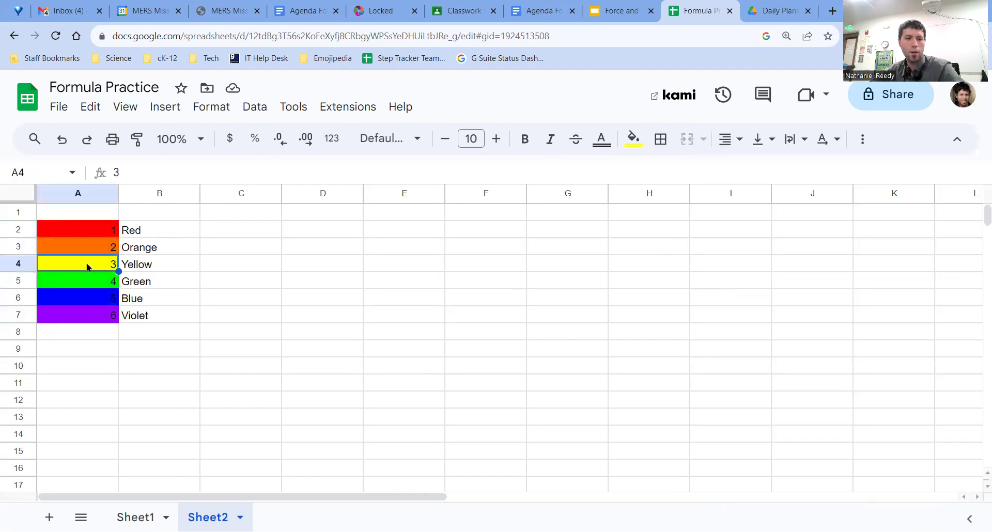
pyautogui.click(95, 234)
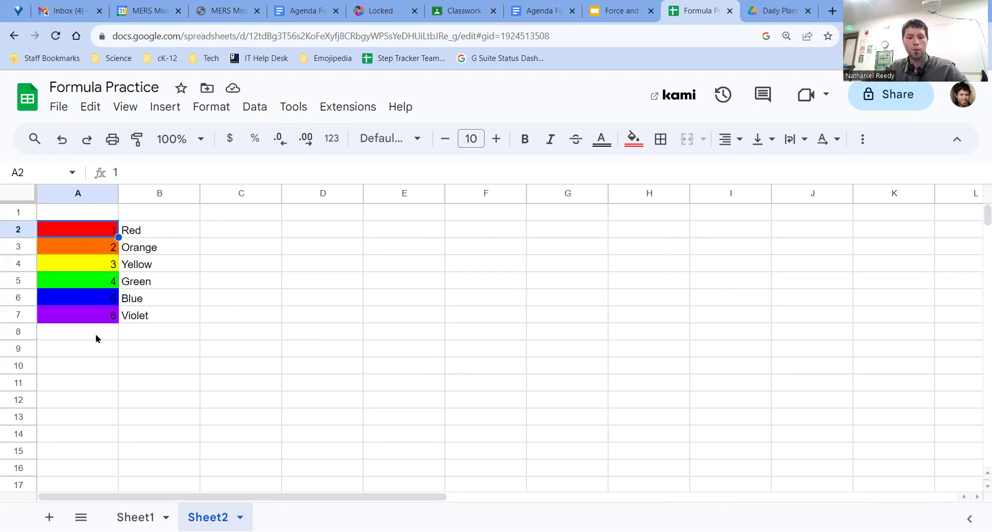
pyautogui.write('6')
pyautogui.press('Return')
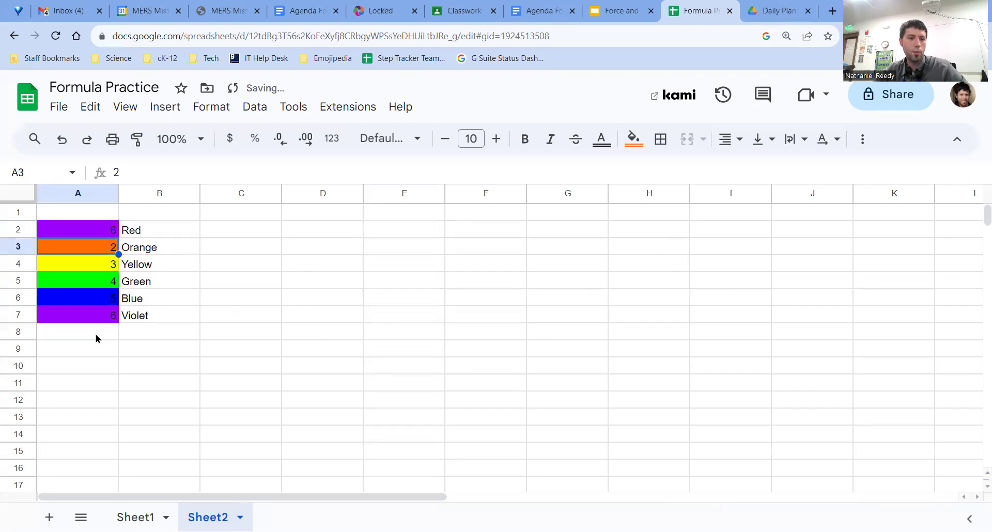
pyautogui.write('5')
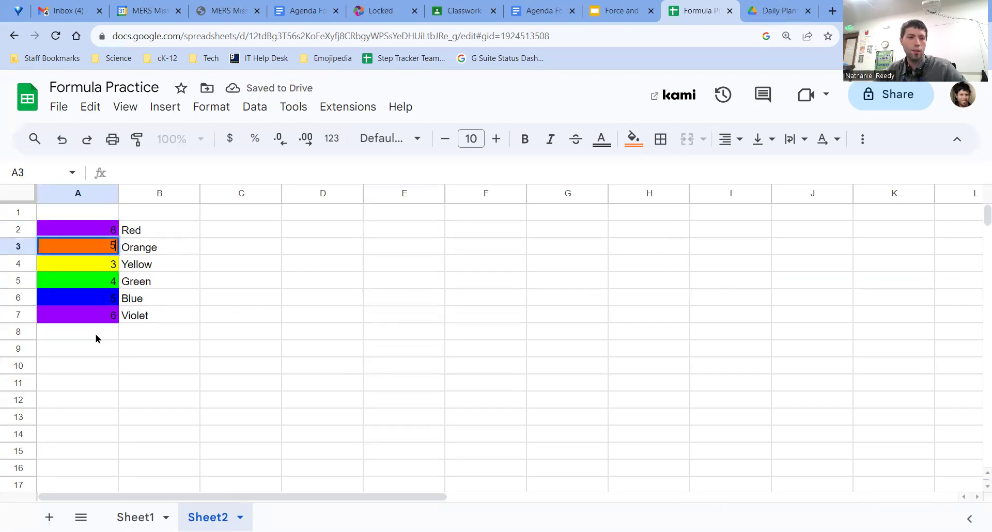
pyautogui.press('Return')
pyautogui.write('4')
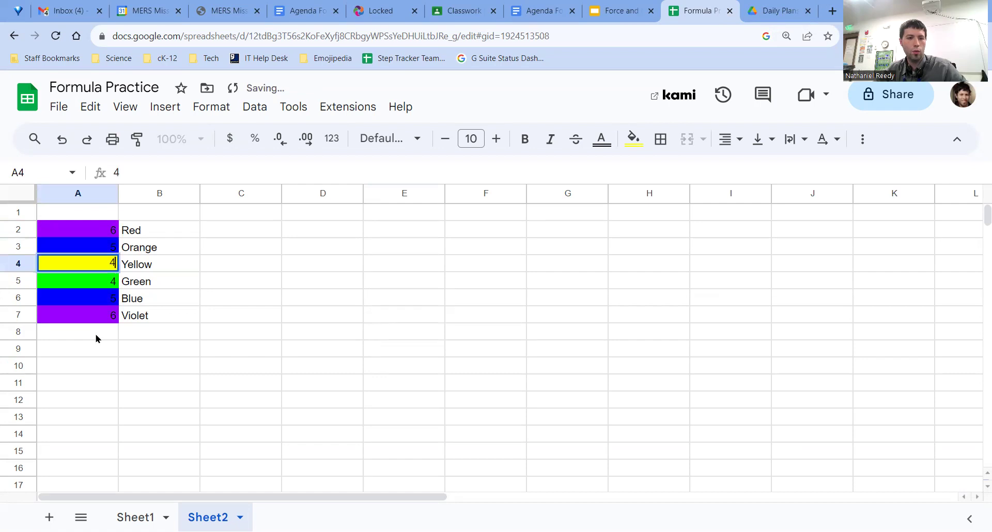
pyautogui.press('Return')
pyautogui.write('3')
pyautogui.press('Return')
pyautogui.write('2')
pyautogui.press('Return')
pyautogui.write('1')
pyautogui.press('Return')
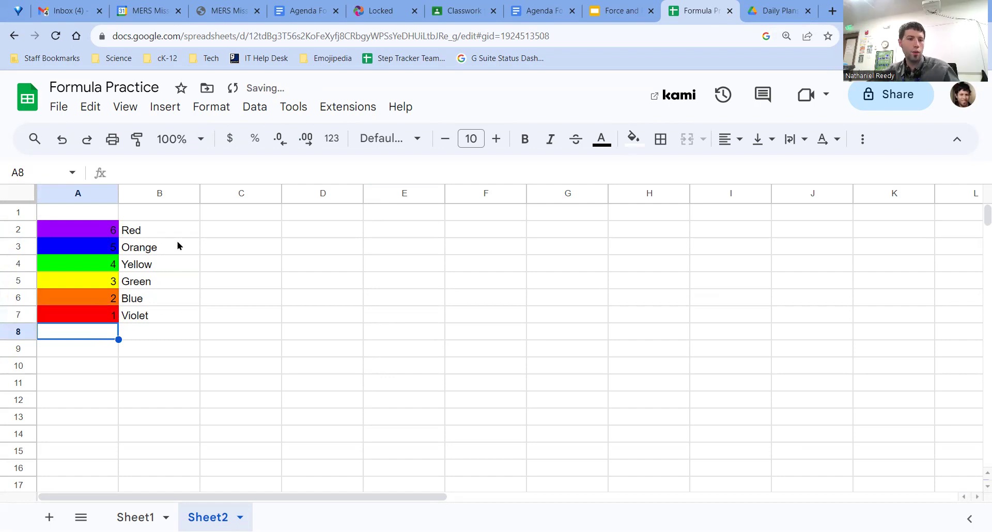
# Step: Delete the color names from cells B2 to B7
pyautogui.moveTo(170, 233); pyautogui.dragTo(162, 322)
pyautogui.press('Delete')
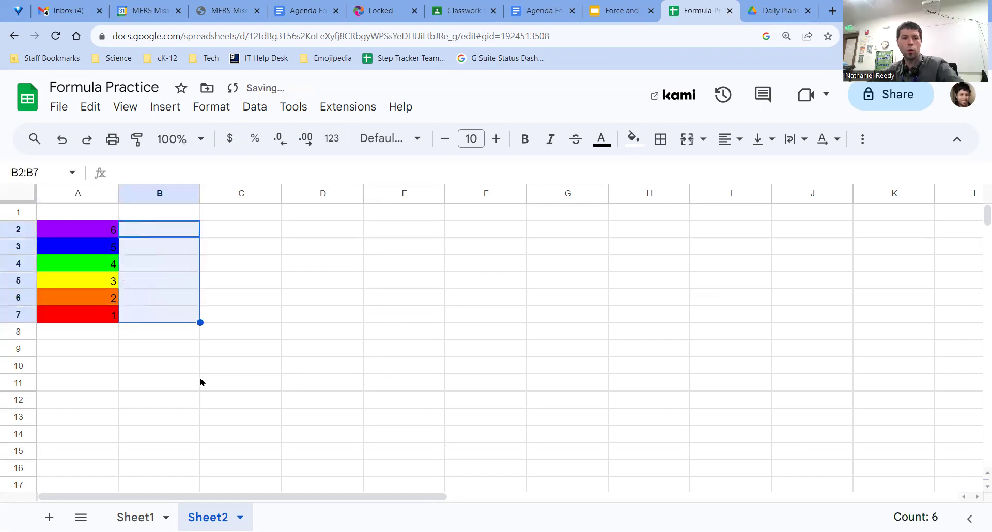
# Step: Enter 1 in every cell from A2 to A7 to test the conditional color
pyautogui.click(100, 262)
pyautogui.click(101, 236)
pyautogui.write('1')
pyautogui.press('Return')
pyautogui.write('1 1 1 1')
pyautogui.press('Return')
pyautogui.write('1')
pyautogui.press('Return')
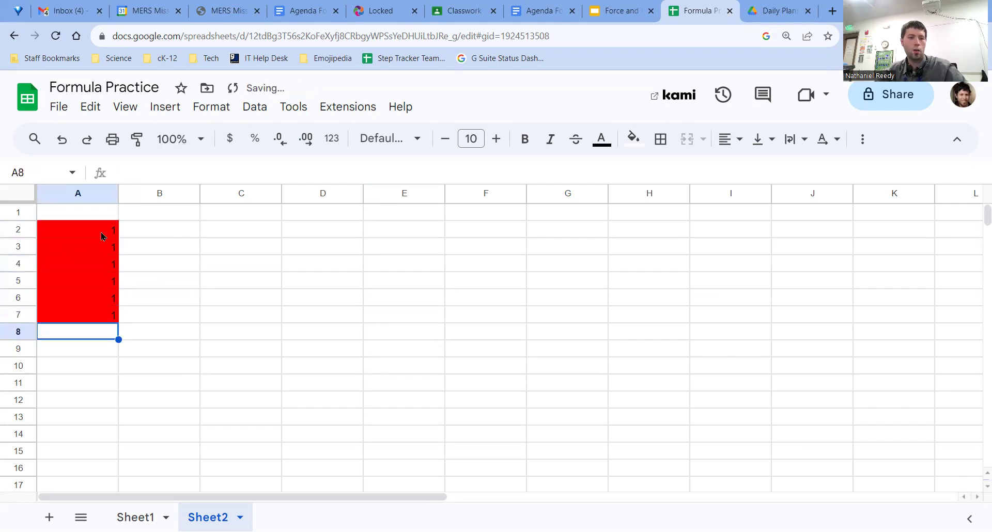
# Step: Replace the values in all cells from A2 to A7 with 2
pyautogui.press('Up')
pyautogui.press('Up')
pyautogui.press('Up')
pyautogui.press('Up')
pyautogui.press('Up')
pyautogui.press('Up')
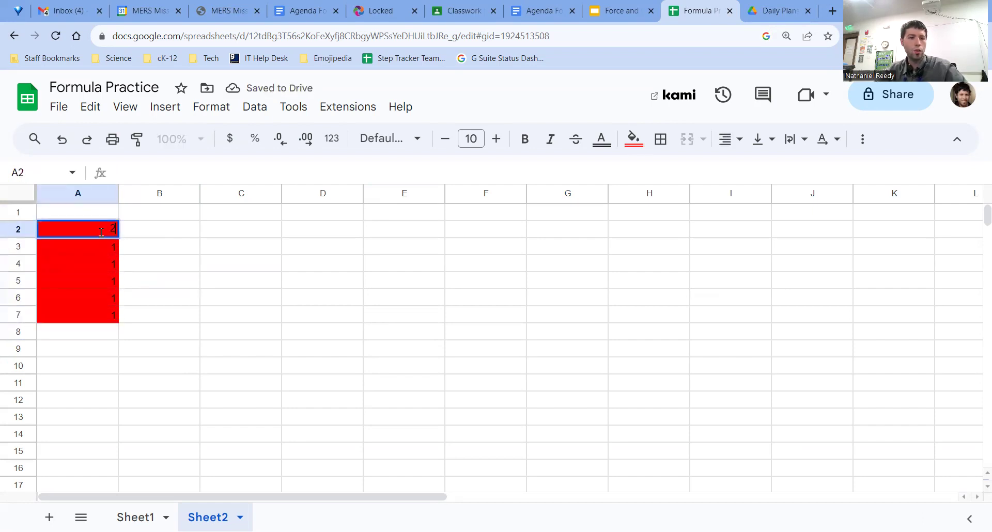
pyautogui.write('2 2 2 2 2 2')
pyautogui.press('Return')
# Step: Enter the ascending sequence 1, 2, 3, 4, 5, 6 in cells A2 to A7
pyautogui.press('Up')
pyautogui.press('Up')
pyautogui.press('Up')
pyautogui.press('Up')
pyautogui.press('Up')
pyautogui.press('Up')
pyautogui.write('1')
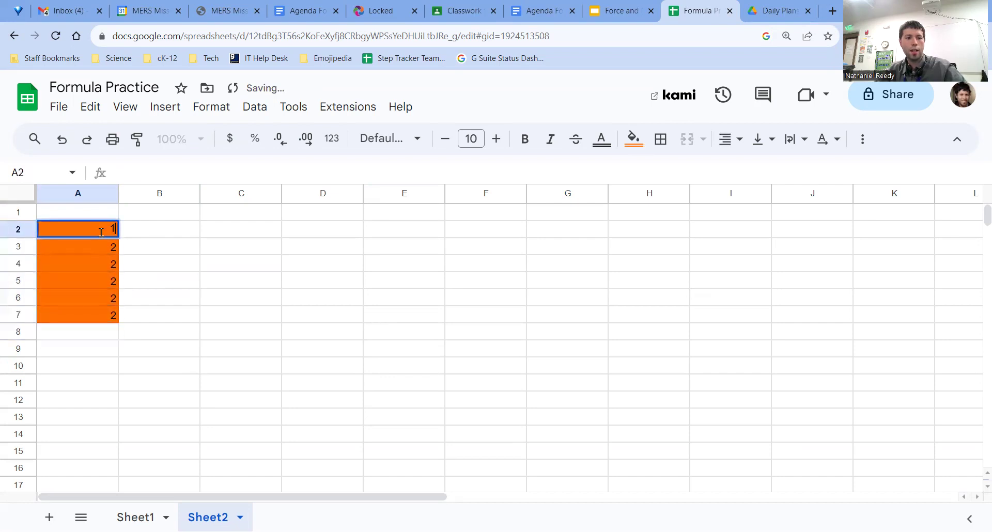
pyautogui.press('Return')
pyautogui.write('2 3 4 5 6 7')
pyautogui.press('Return')
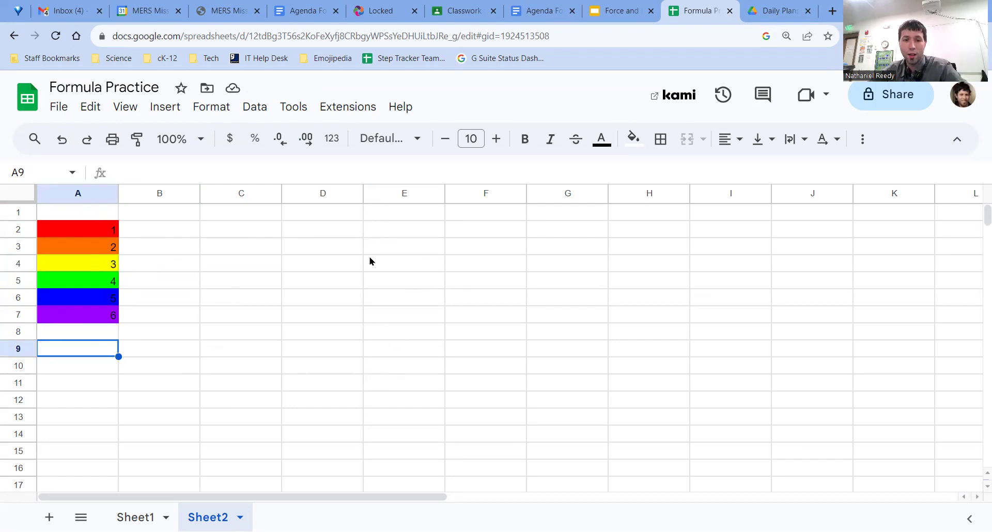
# Step: Narrow column D to less than half of its standard width
pyautogui.moveTo(362, 195); pyautogui.dragTo(345, 198)
pyautogui.moveTo(329, 195)
pyautogui.mouseDown()
pyautogui.moveTo(298, 196)
pyautogui.moveTo(314, 196)
pyautogui.mouseUp()
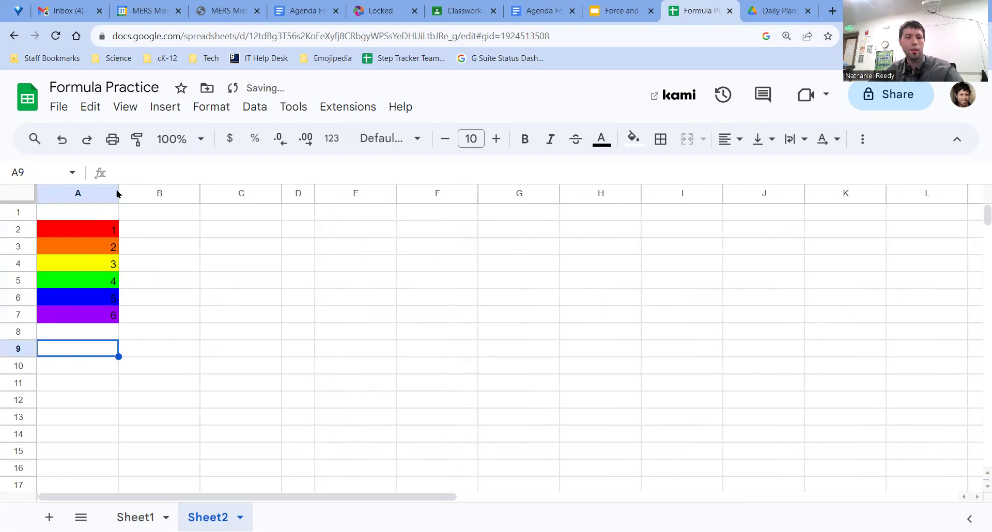
# Step: Widen column A to about three times its width, and try a taller row 7 before undoing that height change
pyautogui.moveTo(118, 193); pyautogui.dragTo(289, 194)
pyautogui.click(25, 321)
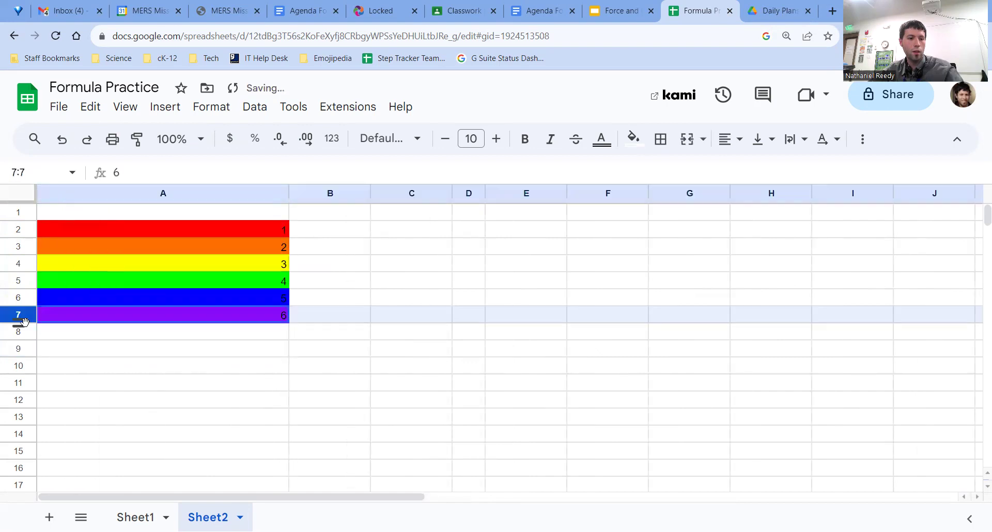
pyautogui.moveTo(30, 322); pyautogui.dragTo(25, 414)
pyautogui.hotkey('ctrl', 'z')
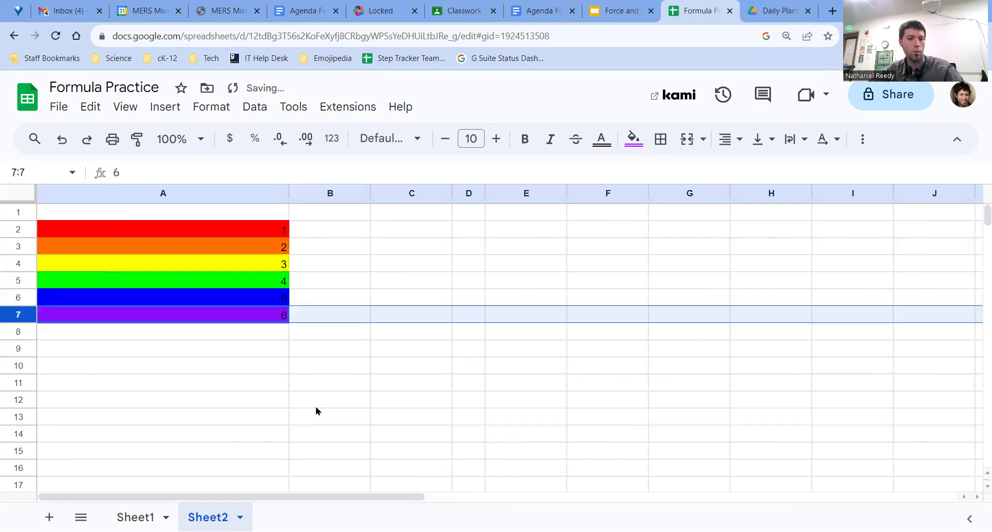
# Step: Stretch row 7 to about eight times its height and shrink it back to match the other rows
pyautogui.click(316, 407)
pyautogui.moveTo(19, 322); pyautogui.dragTo(20, 444)
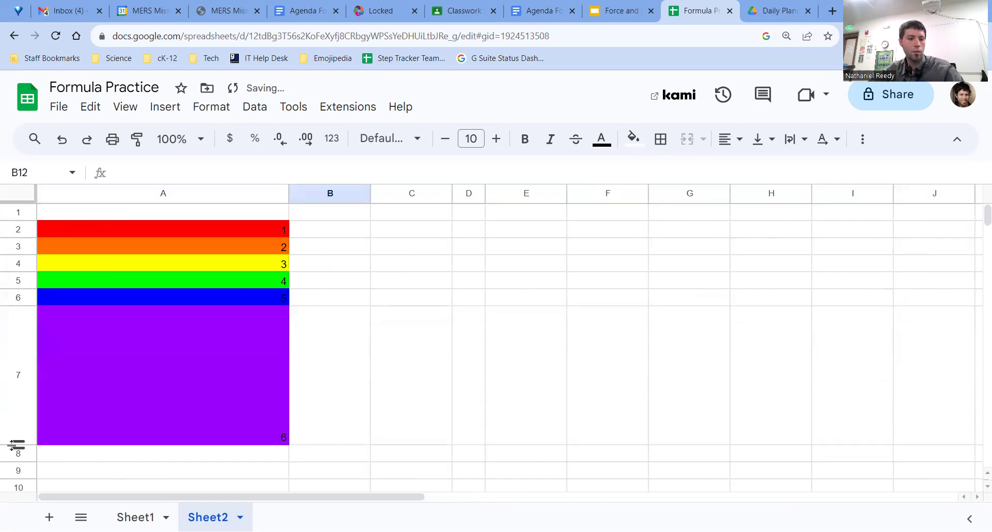
pyautogui.moveTo(17, 445); pyautogui.dragTo(17, 325)
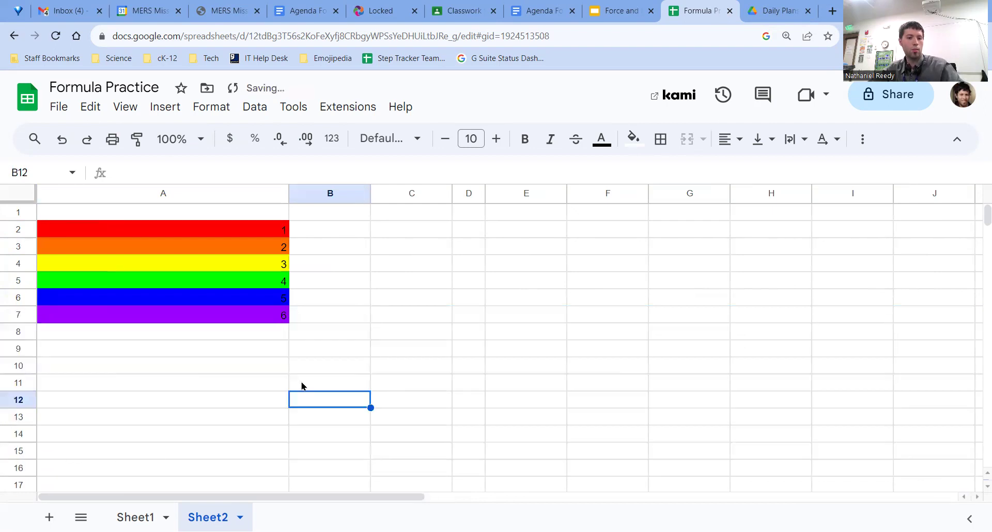
# Step: Undo the resizing of row 7 and column A, redoing as needed to restore column A's standard width
pyautogui.hotkey('ctrl', 'z')
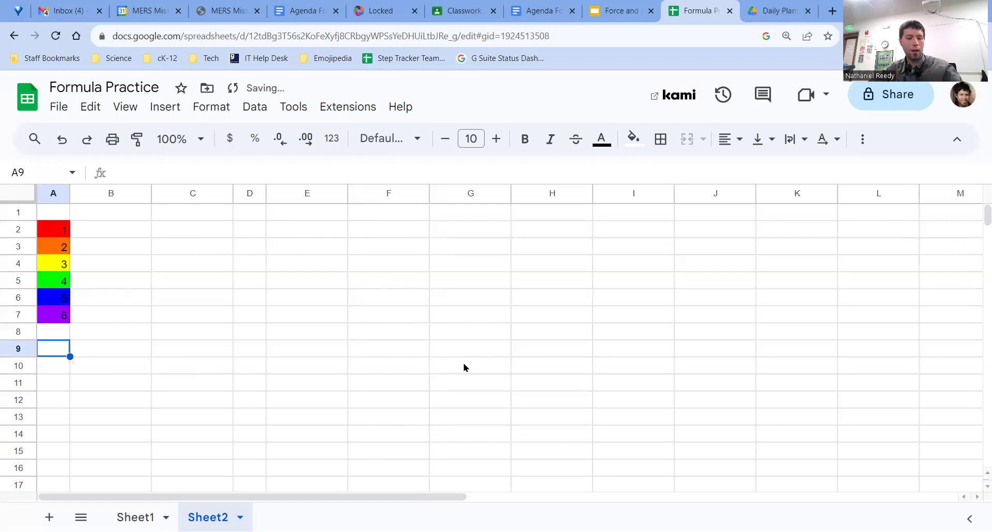
pyautogui.hotkey('ctrl', 'y')
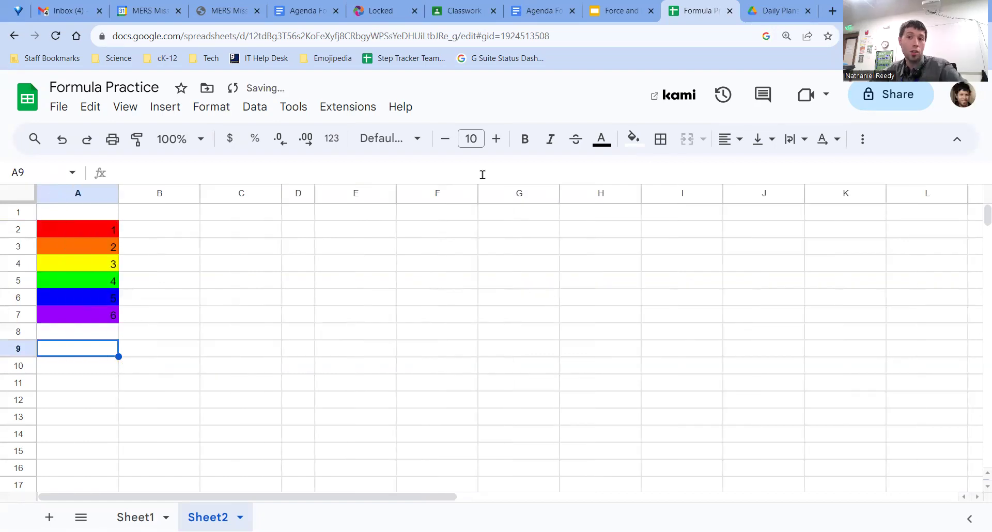